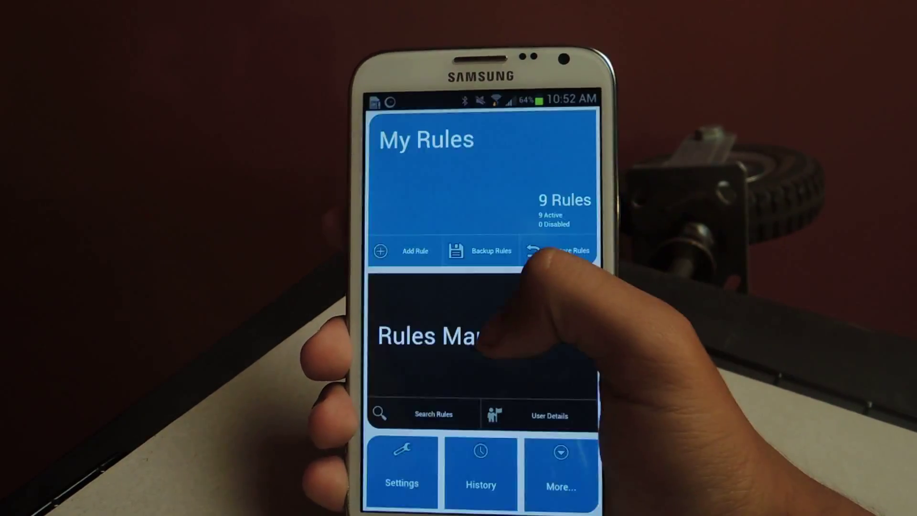
Glance at the shared rules marketplace, then open My Rules showing the nine active rules
{"action": "left_click", "coordinate": [494, 301]}
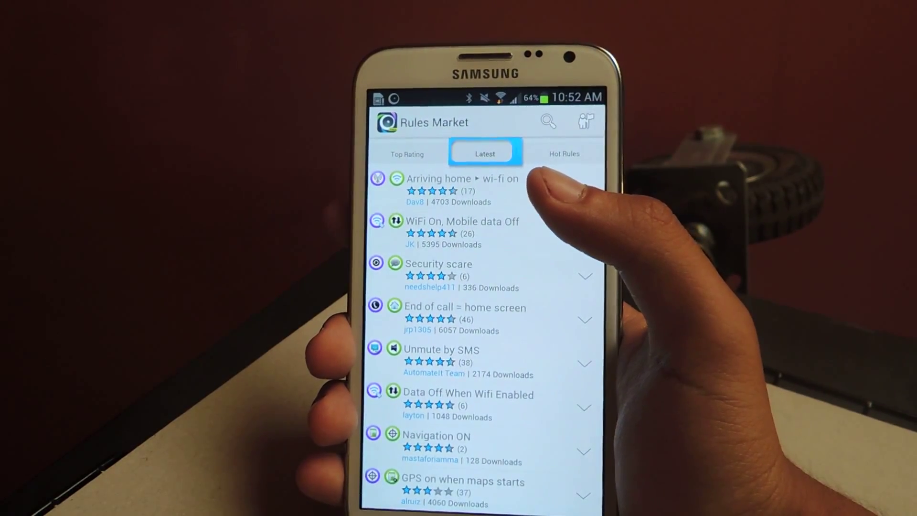
{"action": "key", "text": "Escape"}
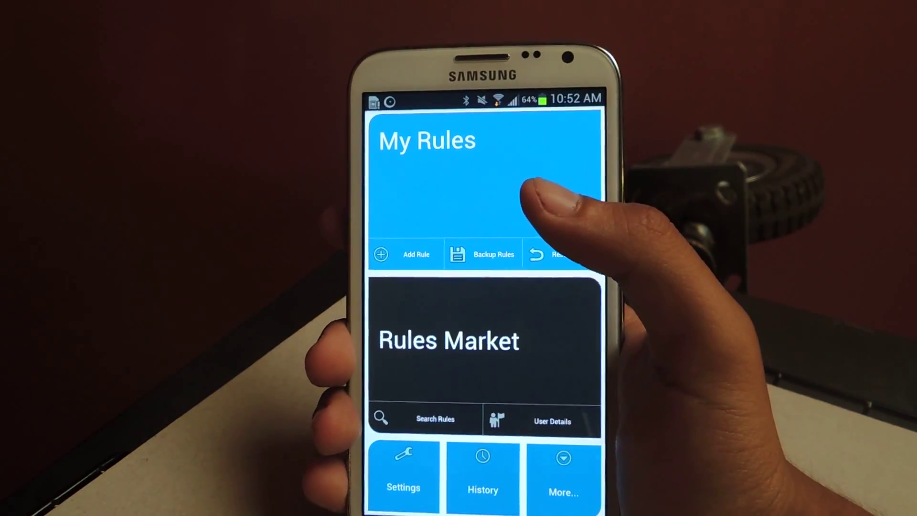
{"action": "left_click", "coordinate": [401, 154]}
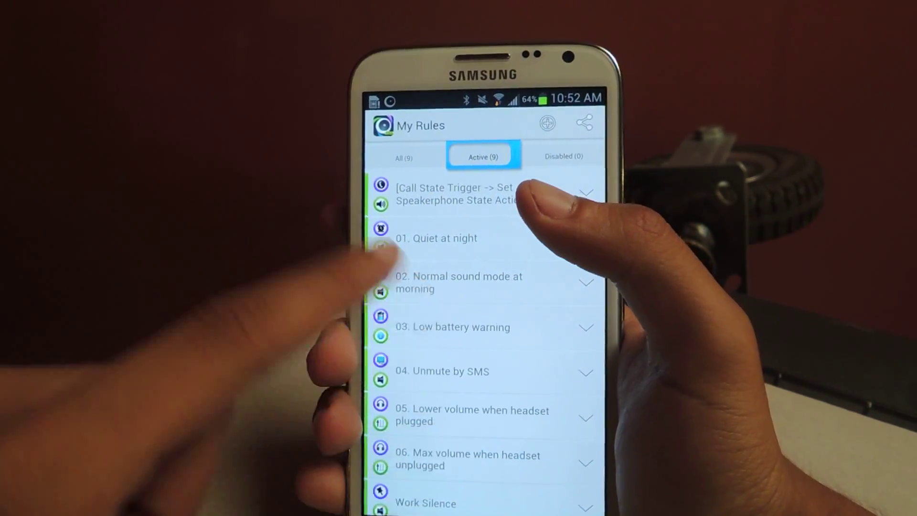
{"action": "scroll", "coordinate": [426, 362], "scroll_direction": "down", "scroll_amount": 1}
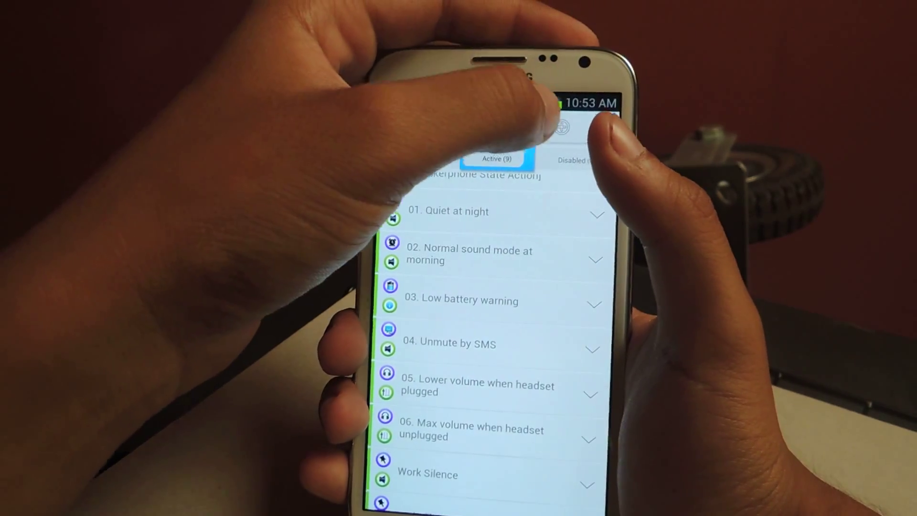
Start a new rule and pick Location Trigger from the trigger list
{"action": "left_click", "coordinate": [597, 128]}
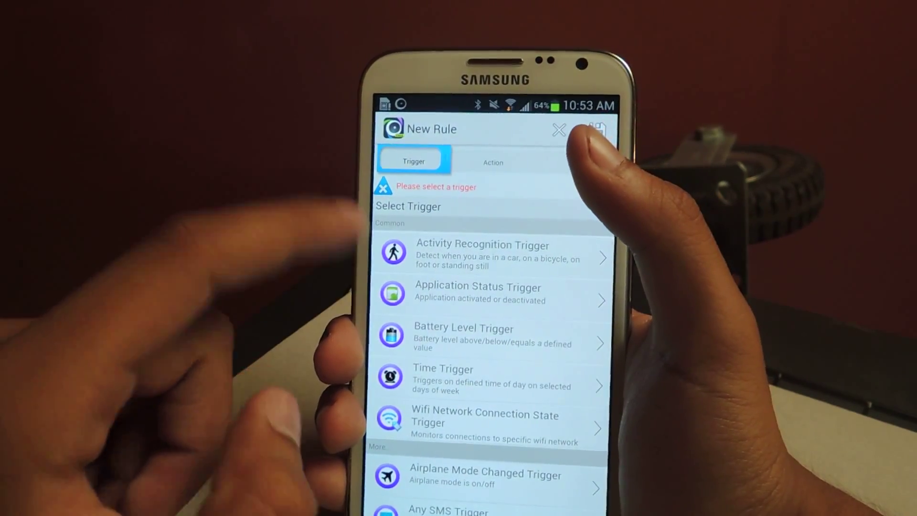
{"action": "scroll", "coordinate": [429, 308], "scroll_direction": "down", "scroll_amount": 2}
{"action": "scroll", "coordinate": [409, 398], "scroll_direction": "down", "scroll_amount": 5}
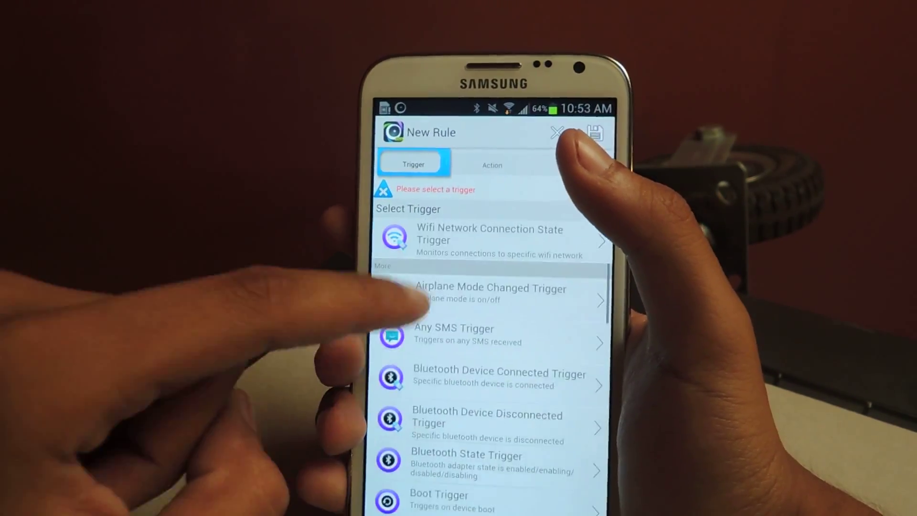
{"action": "scroll", "coordinate": [399, 286], "scroll_direction": "down", "scroll_amount": 2}
{"action": "scroll", "coordinate": [440, 307], "scroll_direction": "down", "scroll_amount": 2}
{"action": "scroll", "coordinate": [430, 373], "scroll_direction": "down", "scroll_amount": 2}
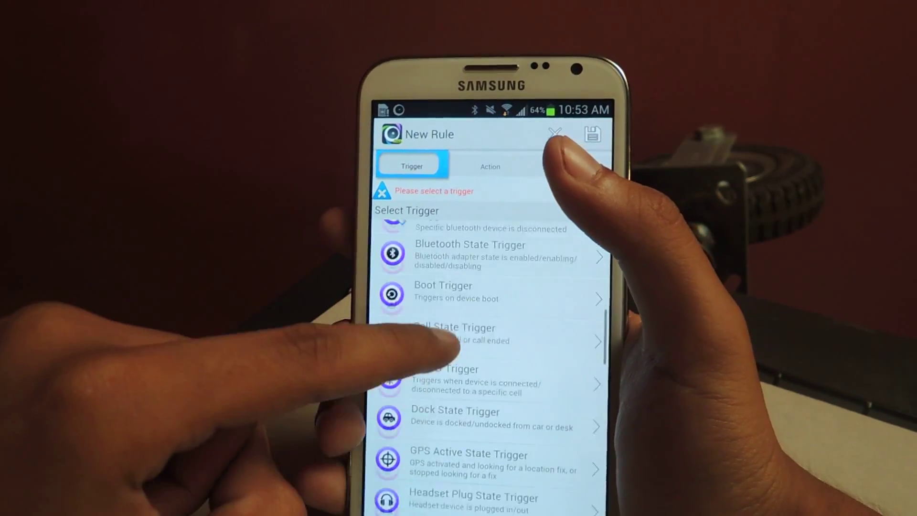
{"action": "scroll", "coordinate": [430, 380], "scroll_direction": "down", "scroll_amount": 2}
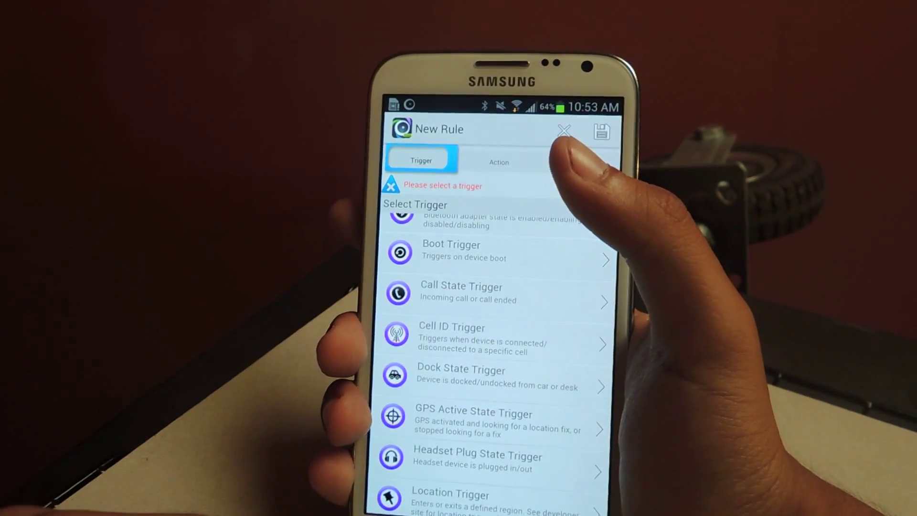
{"action": "scroll", "coordinate": [462, 350], "scroll_direction": "down", "scroll_amount": 1}
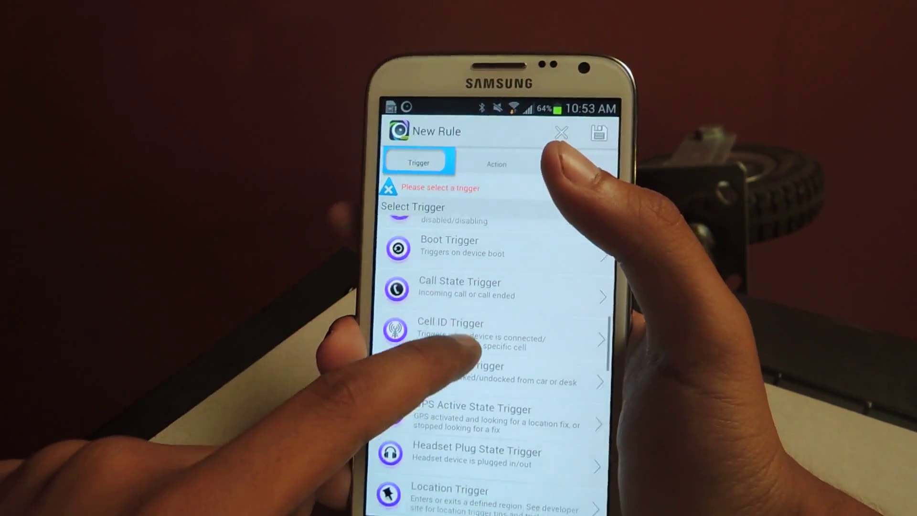
{"action": "scroll", "coordinate": [430, 323], "scroll_direction": "down", "scroll_amount": 2}
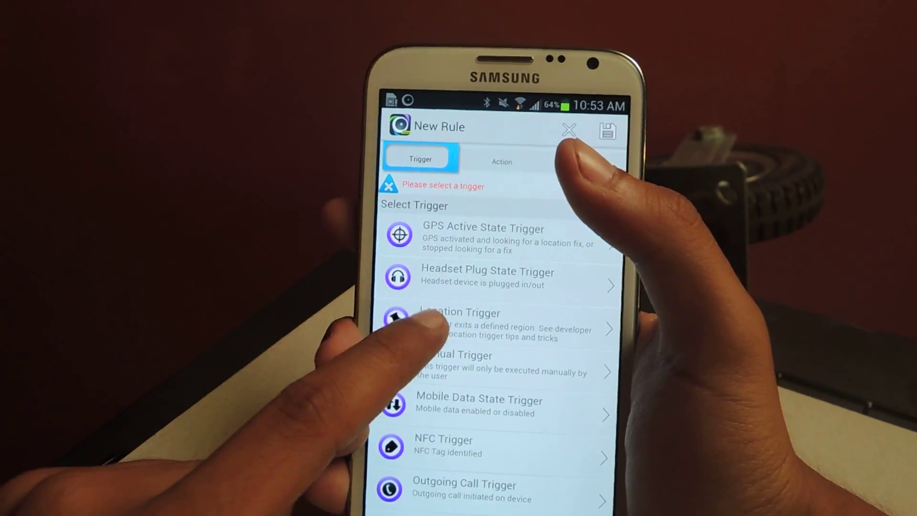
{"action": "left_click", "coordinate": [430, 323]}
Set the trigger location on the map with a 200 m radius and review its summary
{"action": "left_click", "coordinate": [491, 381]}
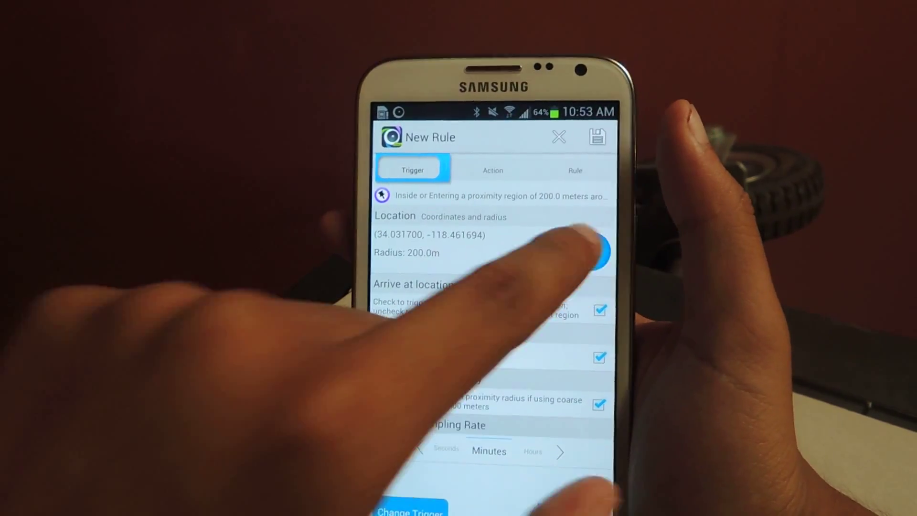
{"action": "left_click", "coordinate": [601, 249]}
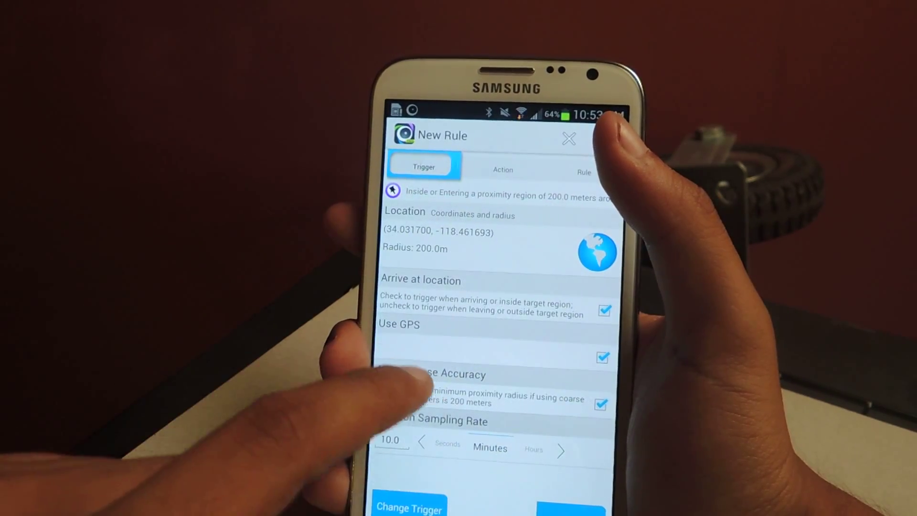
{"action": "left_click", "coordinate": [494, 195]}
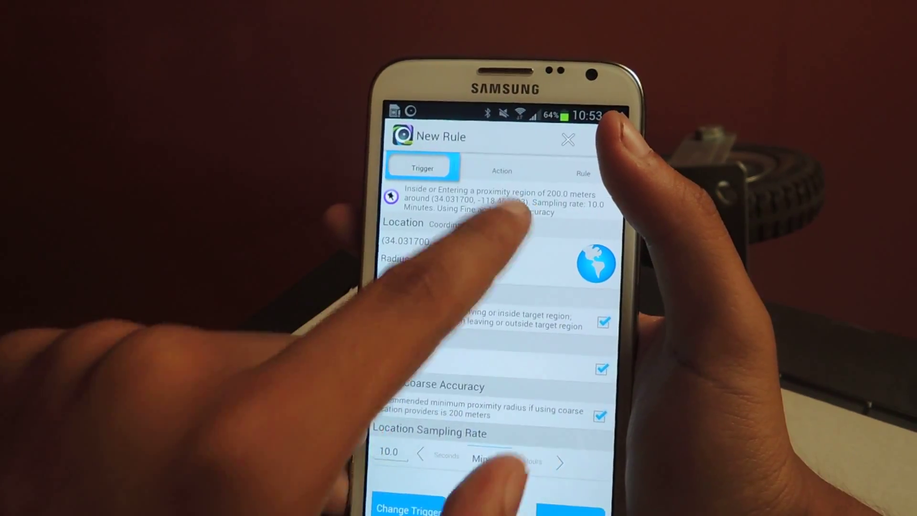
{"action": "left_click", "coordinate": [501, 171]}
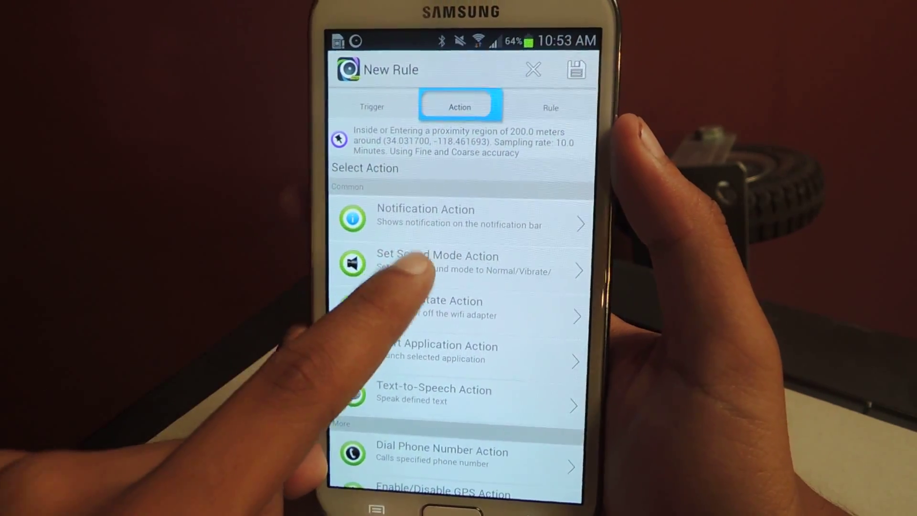
Use Set Sound Mode with Silent (No vibrate), name the rule 'Work Silence', and save
{"action": "left_click", "coordinate": [404, 262]}
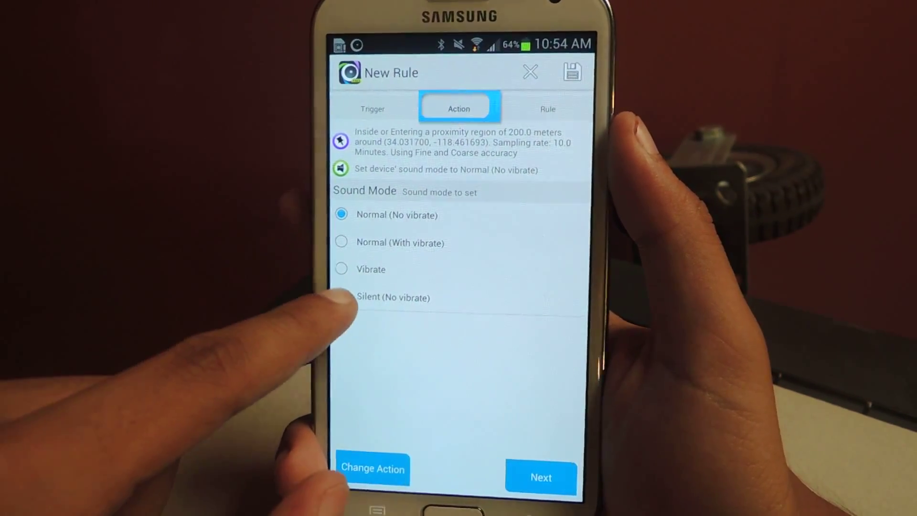
{"action": "left_click", "coordinate": [346, 295]}
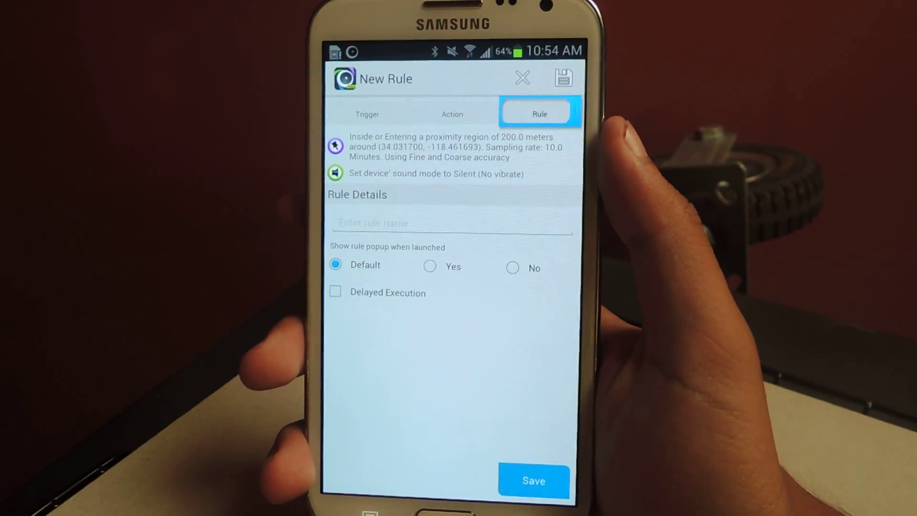
{"action": "left_click", "coordinate": [372, 223]}
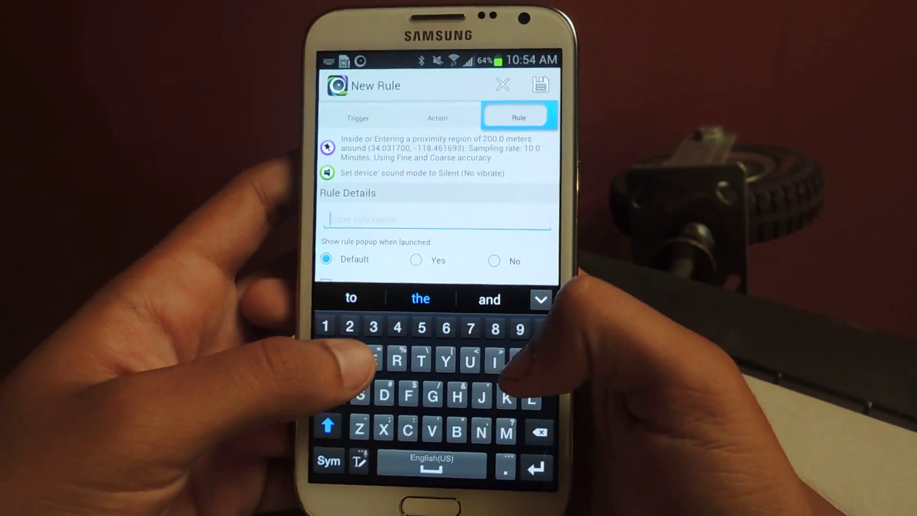
{"action": "type", "text": "Work "}
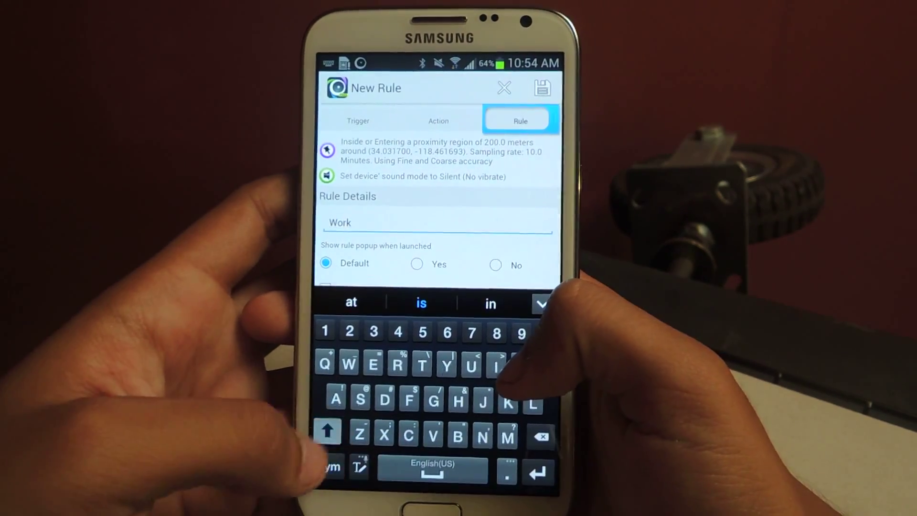
{"action": "type", "text": "Sike"}
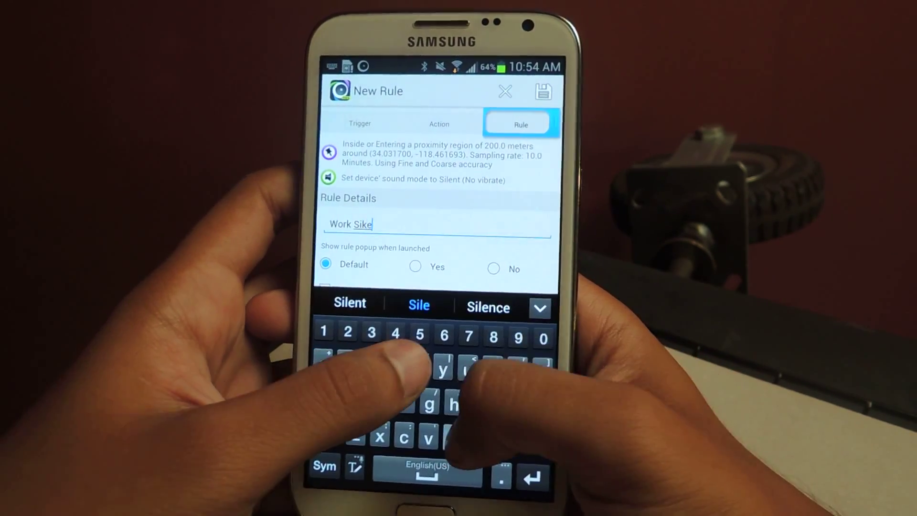
{"action": "type", "text": "btll"}
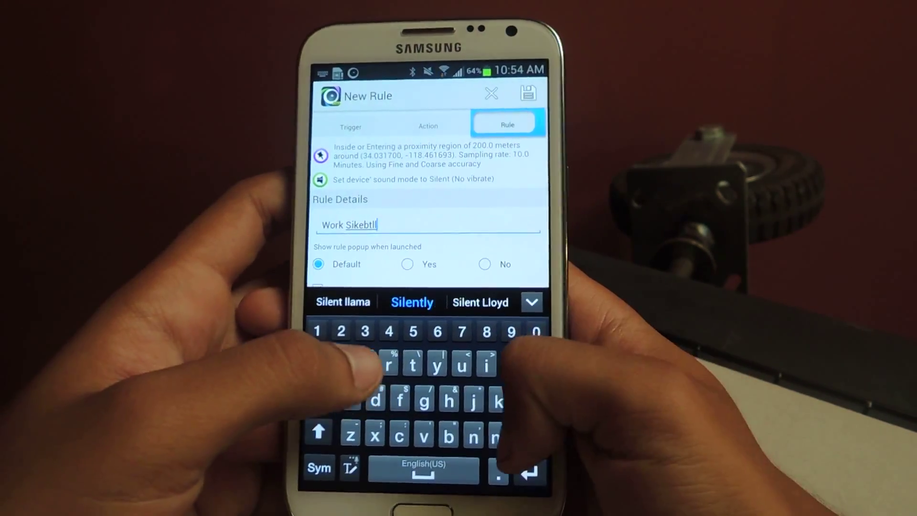
{"action": "key", "text": "BackSpace"}
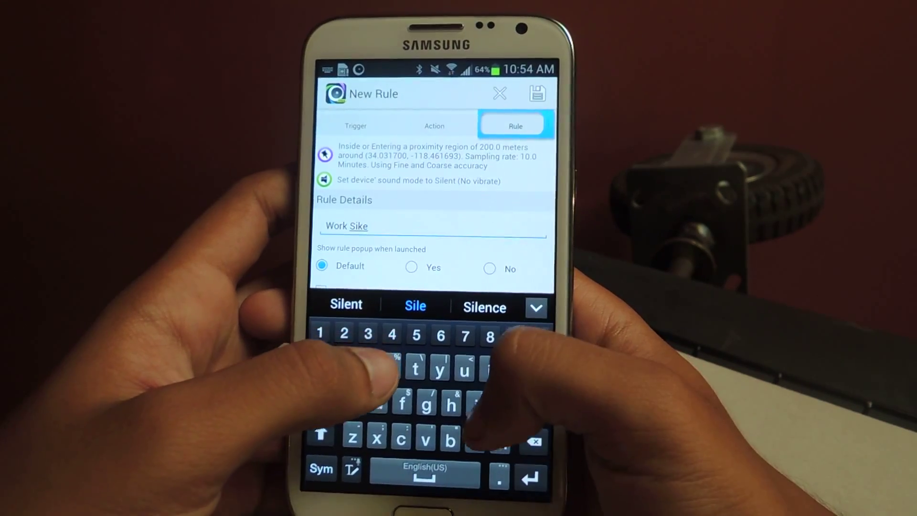
{"action": "left_click", "coordinate": [484, 307]}
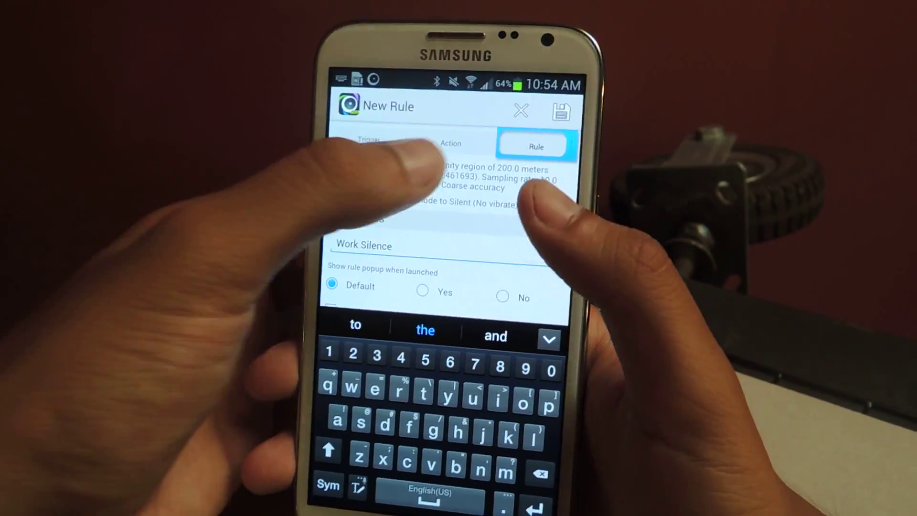
{"action": "left_click", "coordinate": [461, 137]}
{"action": "left_click", "coordinate": [573, 144]}
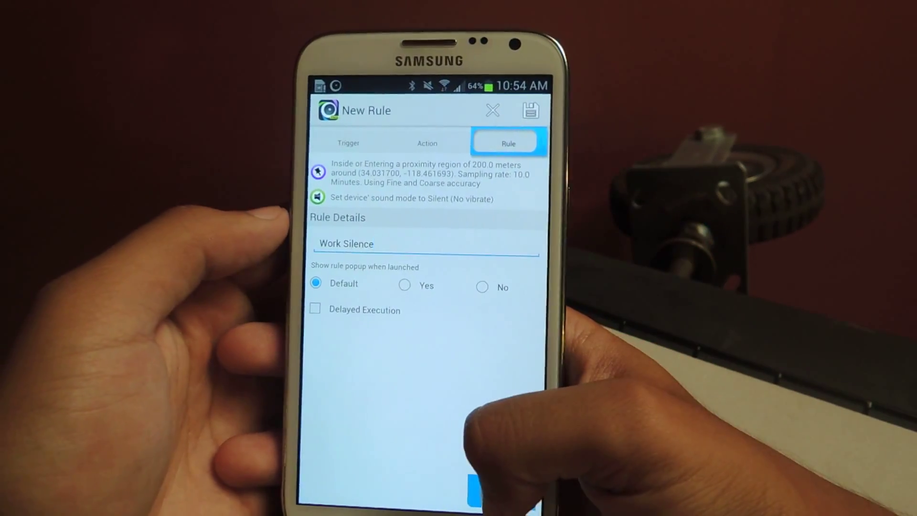
{"action": "left_click", "coordinate": [505, 488]}
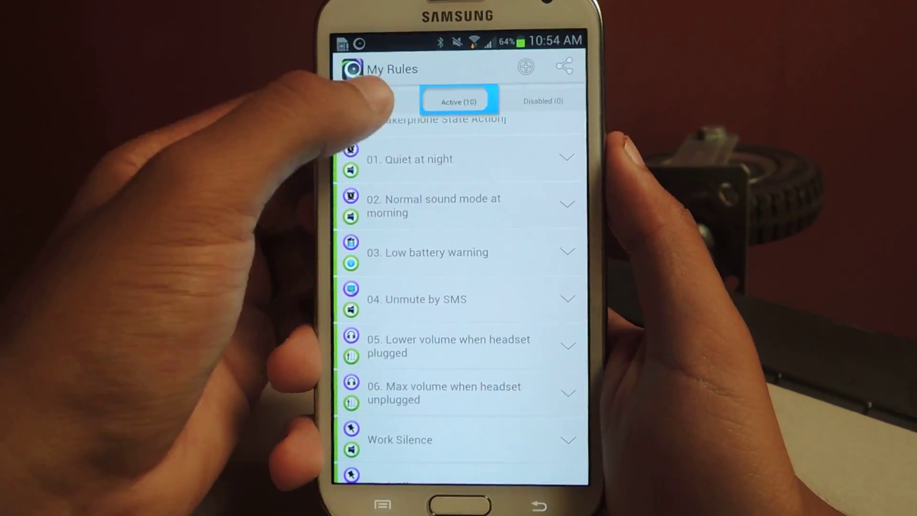
Check the All tab for Work Silence, then begin another new rule
{"action": "left_click", "coordinate": [375, 99]}
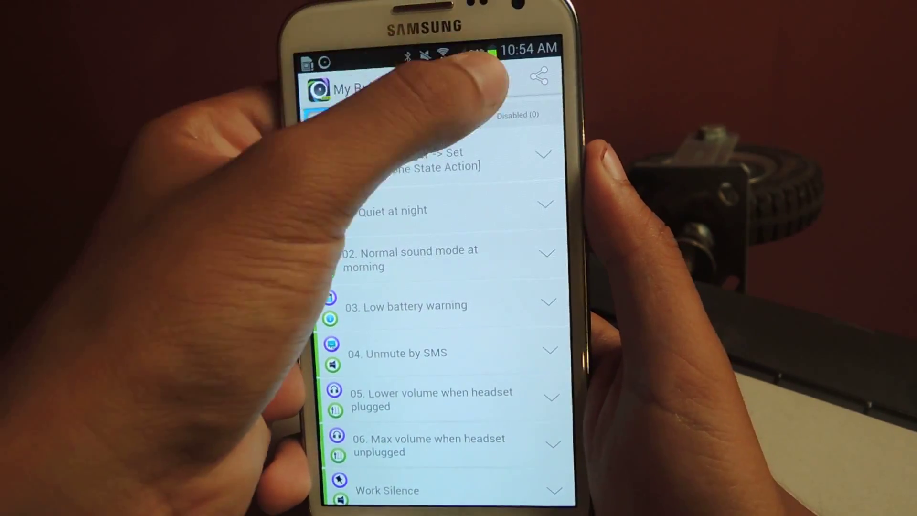
{"action": "left_click", "coordinate": [505, 75]}
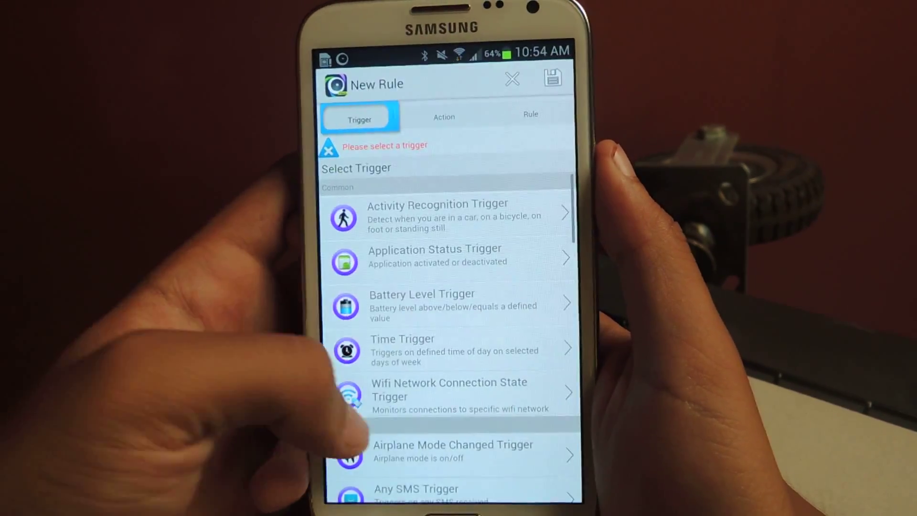
{"action": "scroll", "coordinate": [362, 402], "scroll_direction": "down", "scroll_amount": 5}
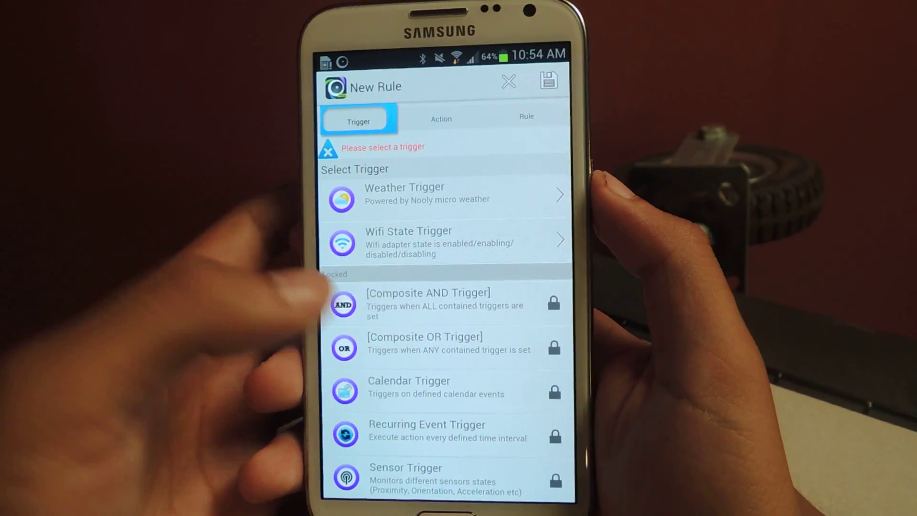
Show the new rule's Select Action list while leaving its trigger unchosen
{"action": "left_click", "coordinate": [440, 120]}
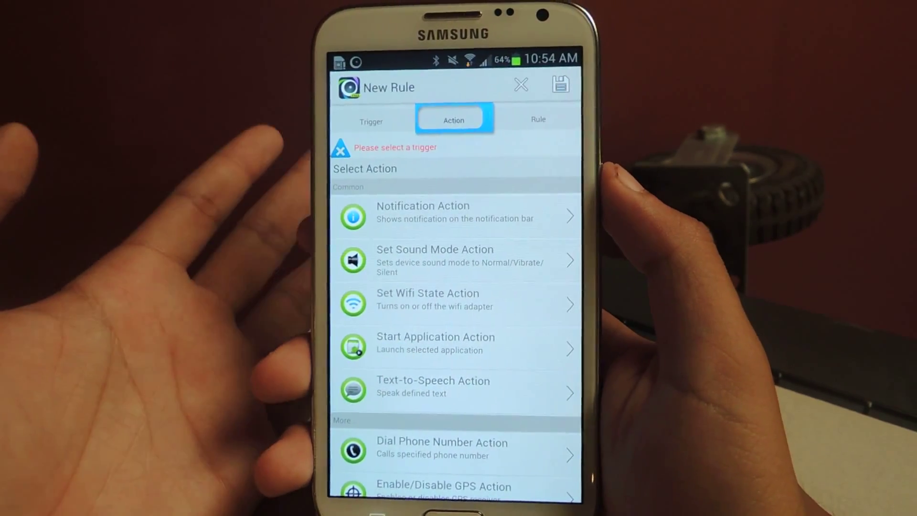